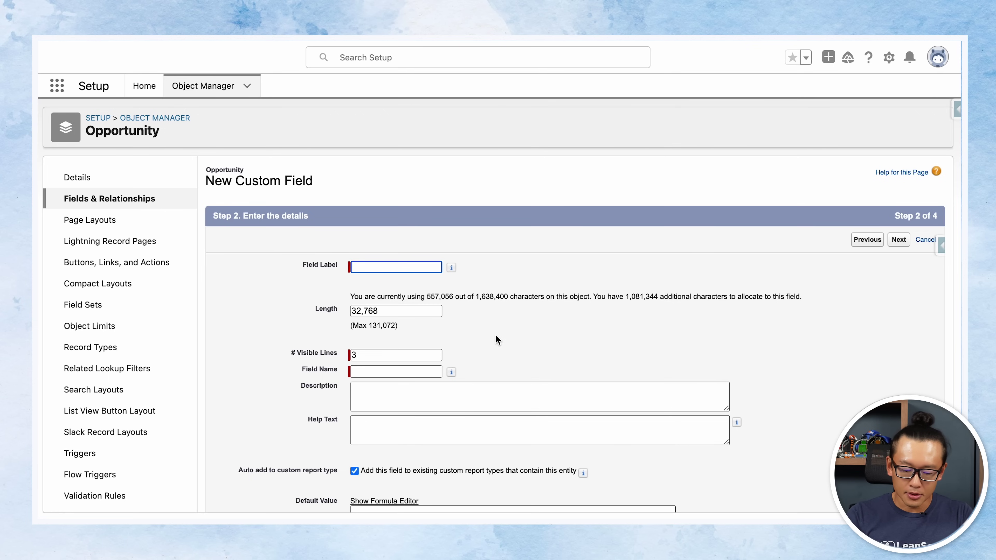
- Label the new Opportunity long text area field "Sales Manager Notes", with the field name Sales_Manager_Notes
type("Sales Manager Notes")
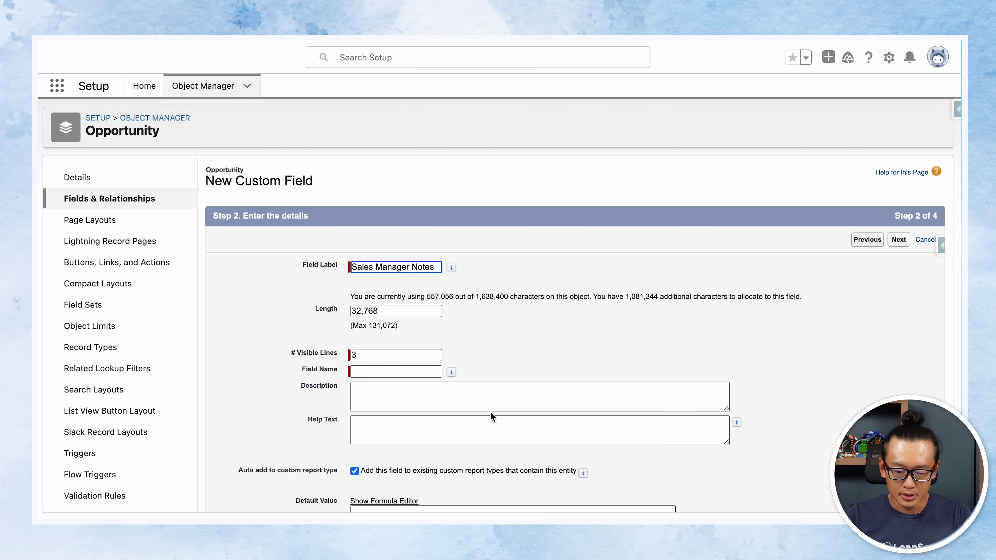
left_click(398, 355)
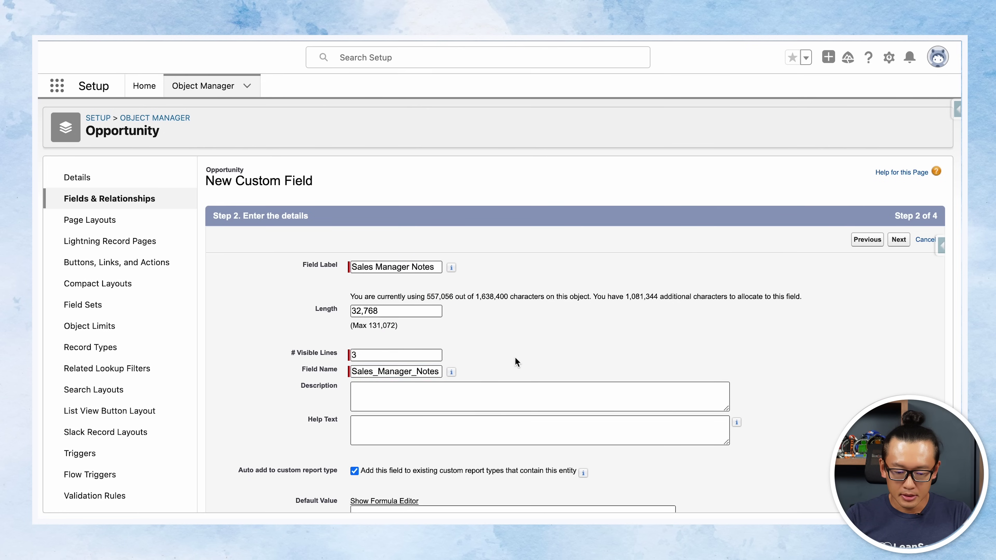
scroll(515, 357, "down", 1)
scroll(516, 357, "down", 2)
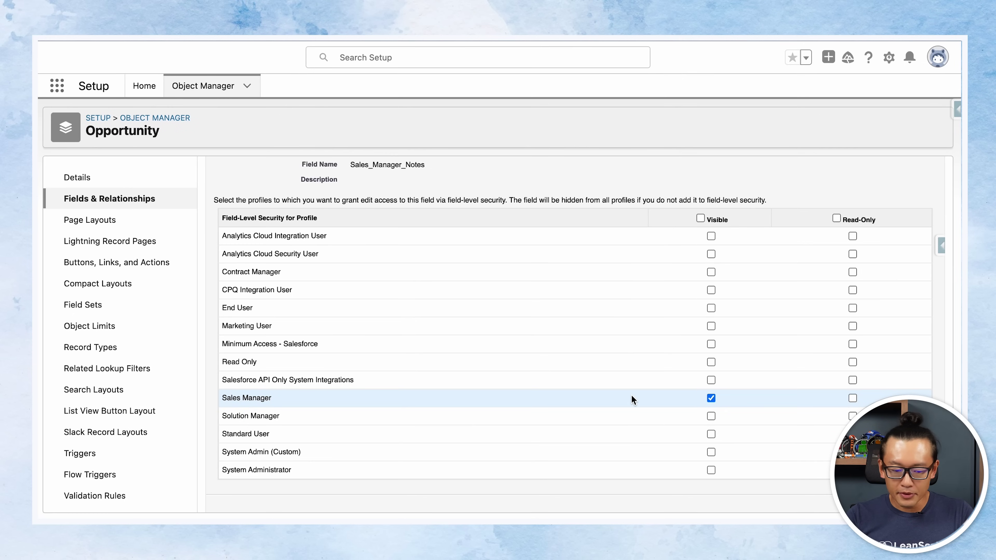
- Make the field visible to the Sales Manager and System Administrator profiles, keep it on the Opportunity Layout, and save it
scroll(632, 396, "down", 1)
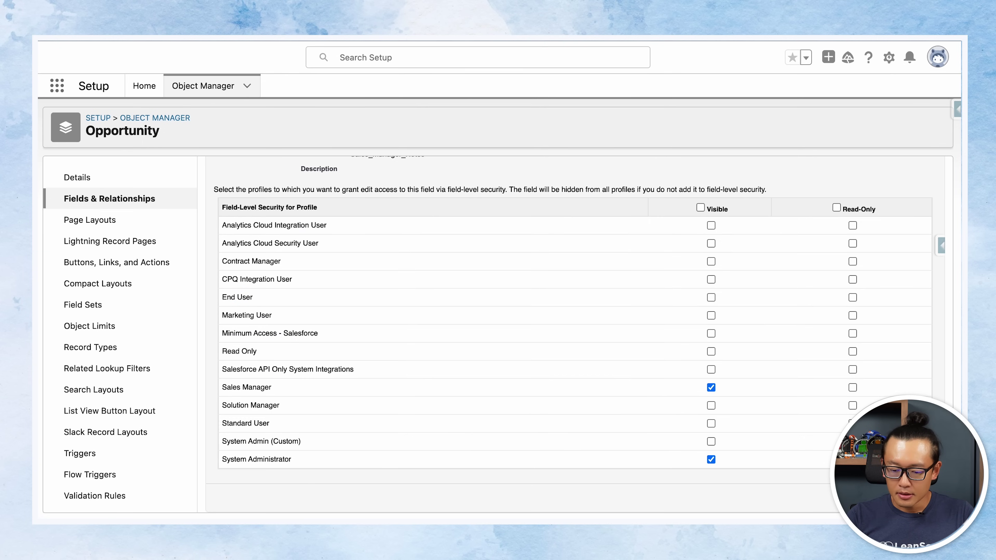
left_click(847, 498)
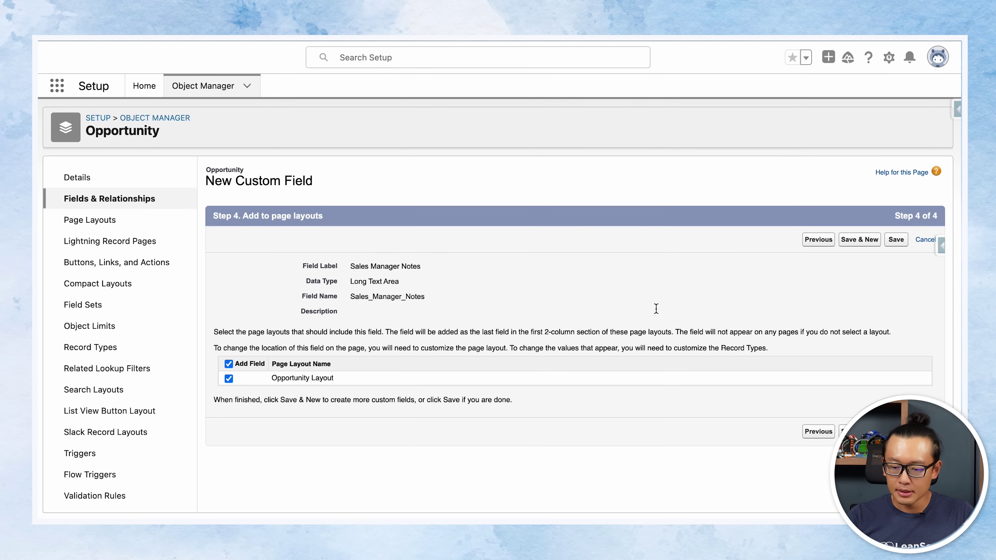
left_click(897, 240)
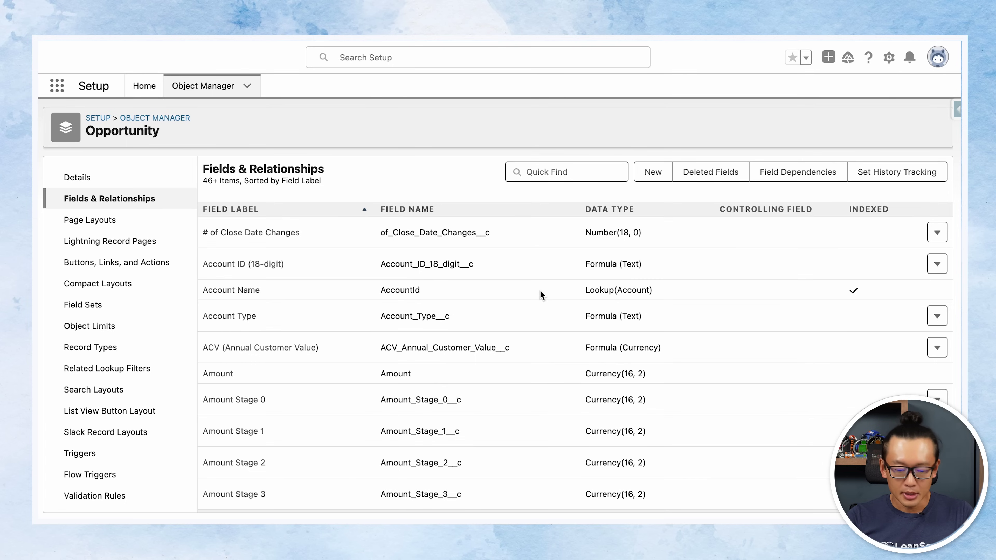
- In the Opportunity Layout page layout, move Sales Manager Notes into the Deal Details section below Term (in months) and save the layout
left_click(103, 222)
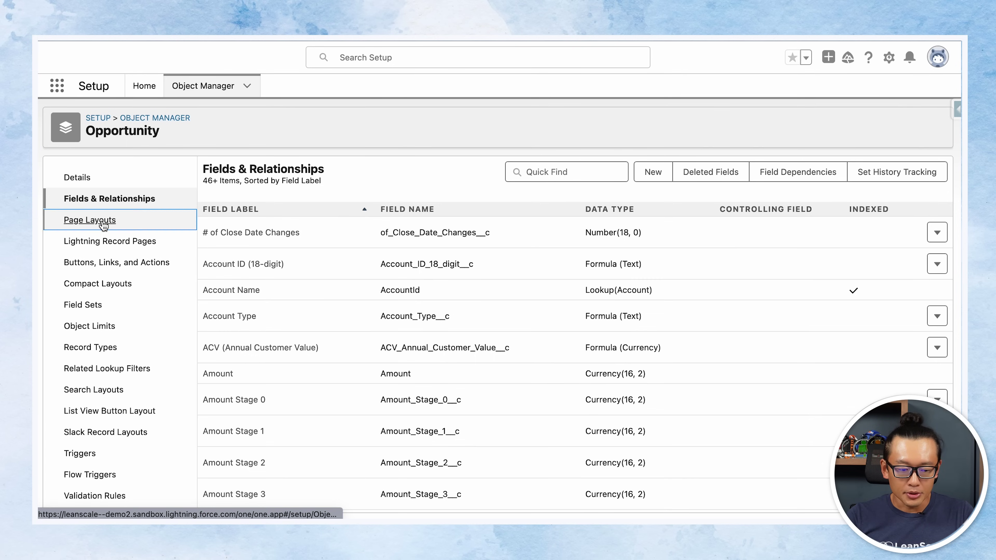
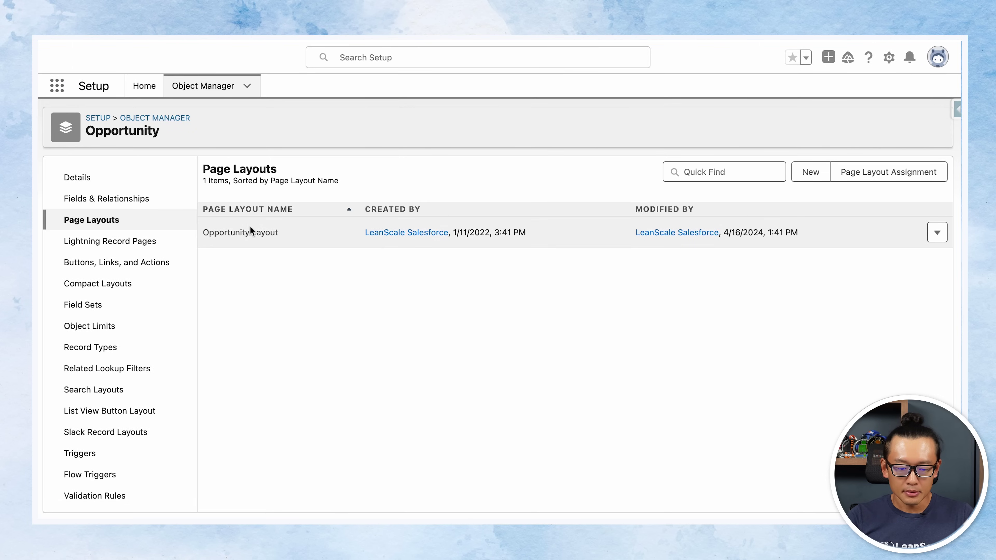
left_click(251, 234)
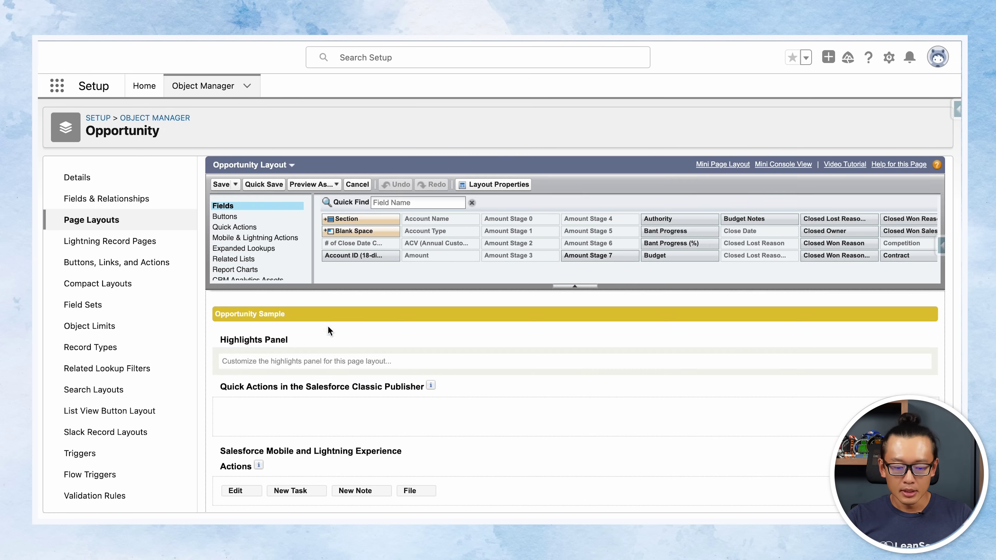
scroll(342, 359, "down", 1)
scroll(342, 359, "down", 7)
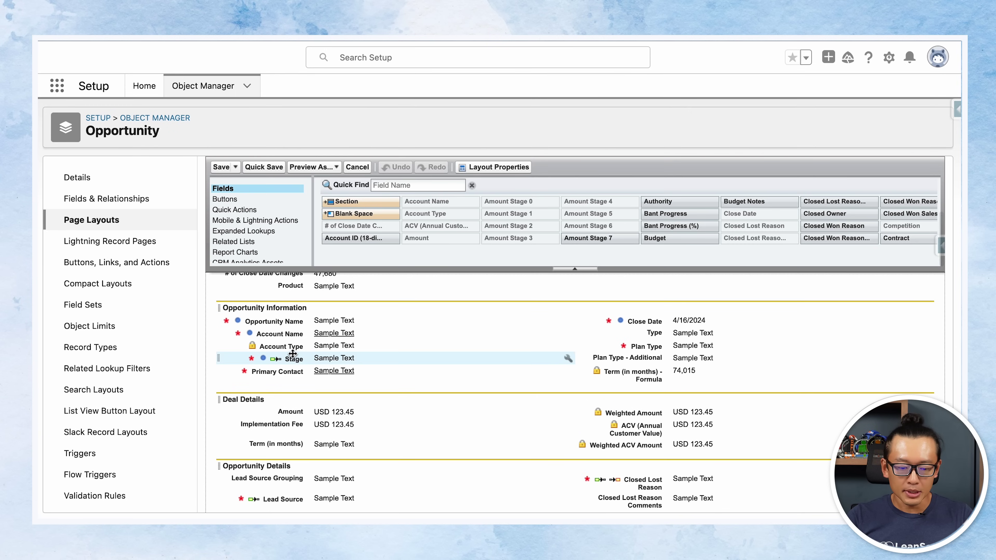
scroll(290, 351, "up", 1)
scroll(285, 338, "up", 5)
scroll(280, 328, "down", 5)
scroll(280, 328, "down", 7)
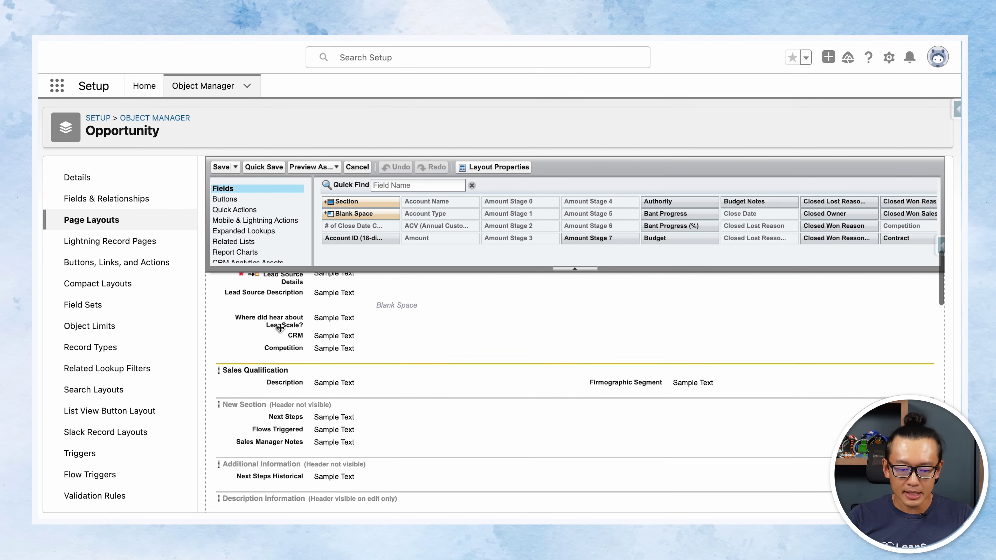
scroll(347, 438, "down", 2)
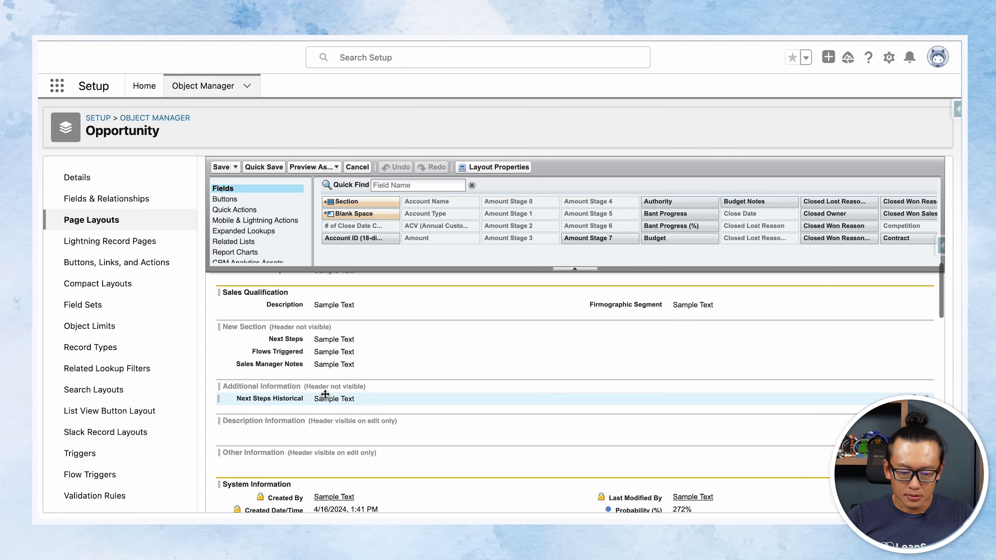
left_click_drag(292, 368, 296, 351)
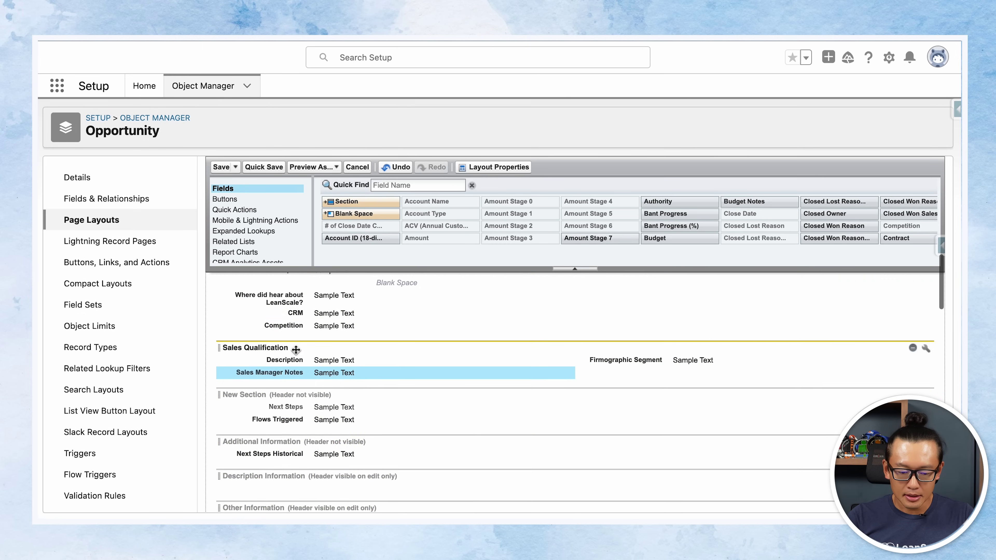
left_click_drag(305, 448, 314, 388)
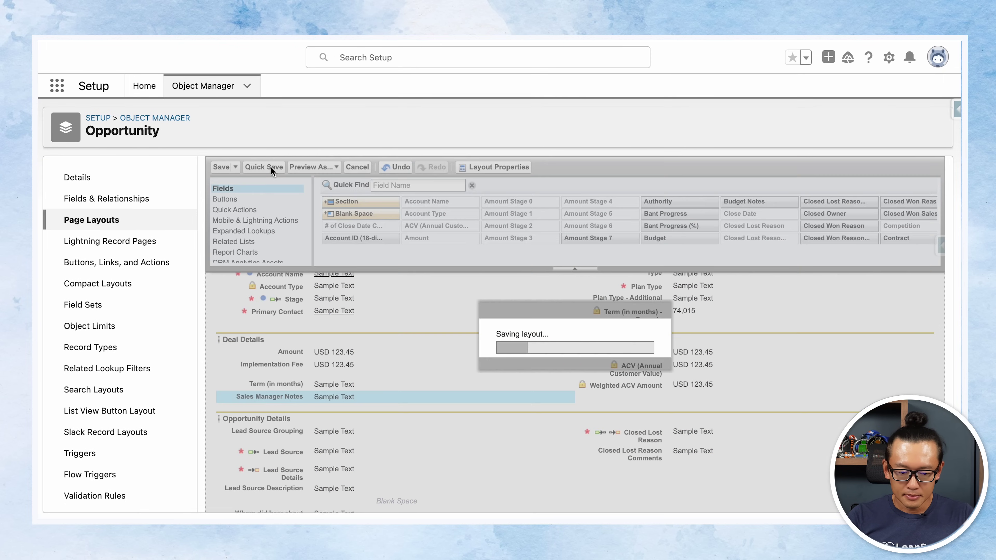
left_click(271, 167)
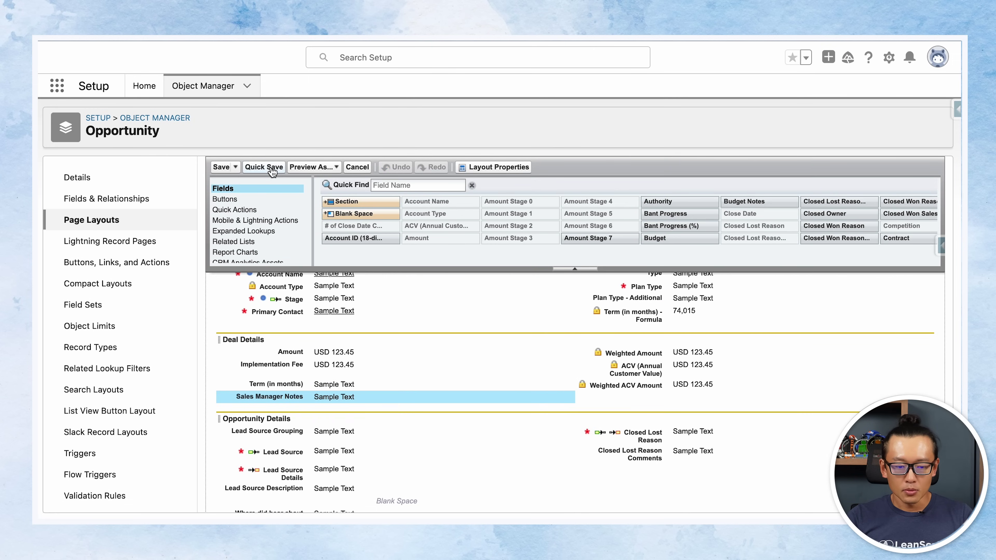
- Add the Sales Manager Notes field below Stage in the Opportunity Information section of the Opportunity Record Page, save, and leave the editor
left_click(110, 242)
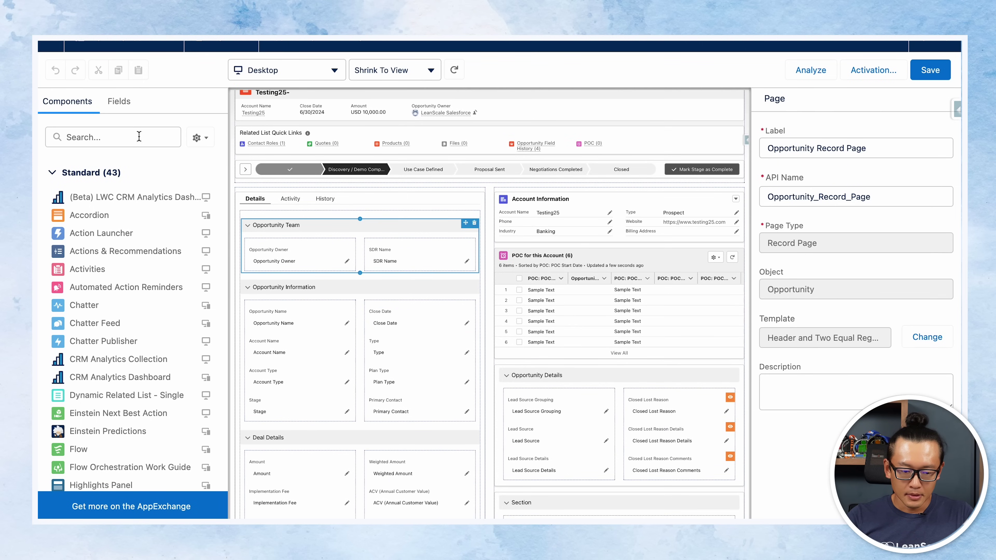
left_click(122, 102)
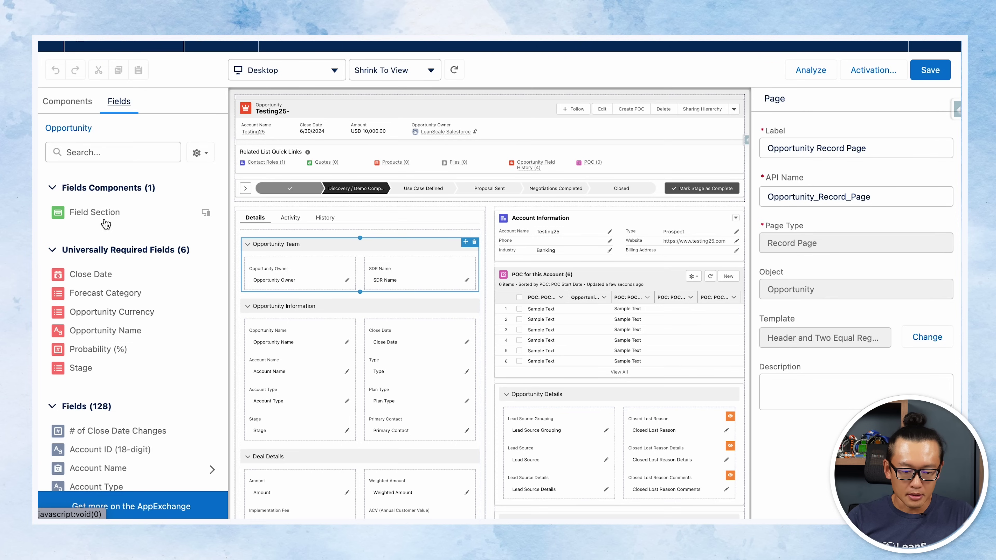
left_click(90, 152)
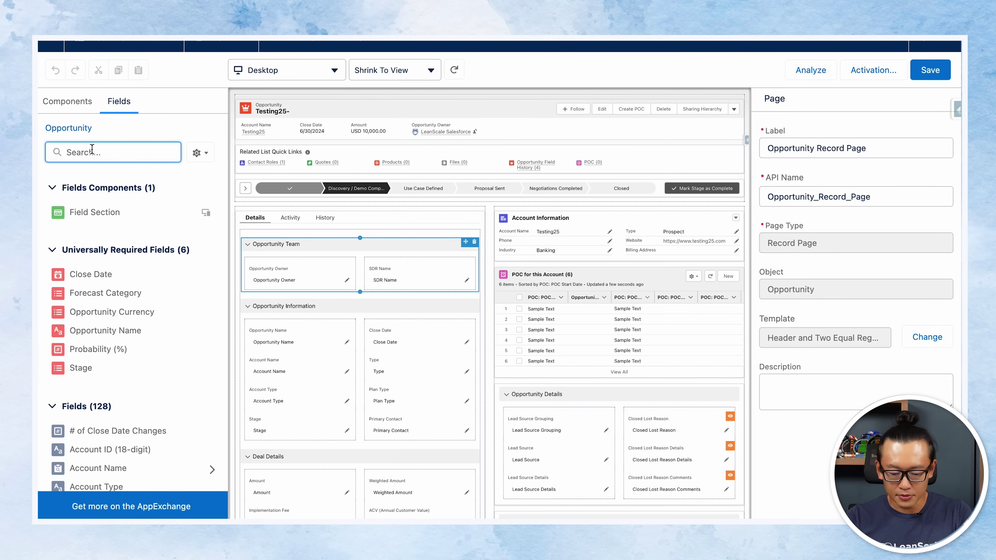
type("note")
left_click_drag(101, 304, 322, 441)
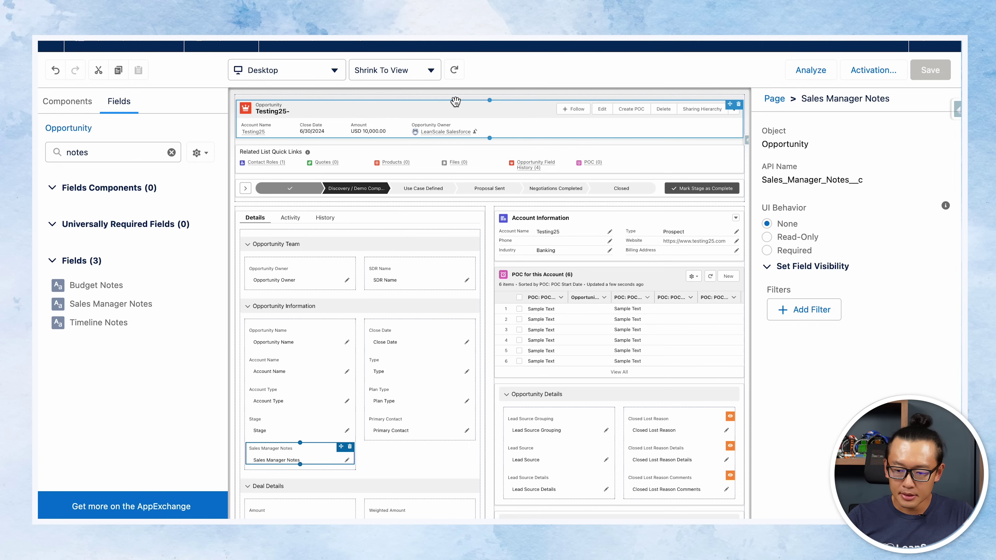
left_click(48, 46)
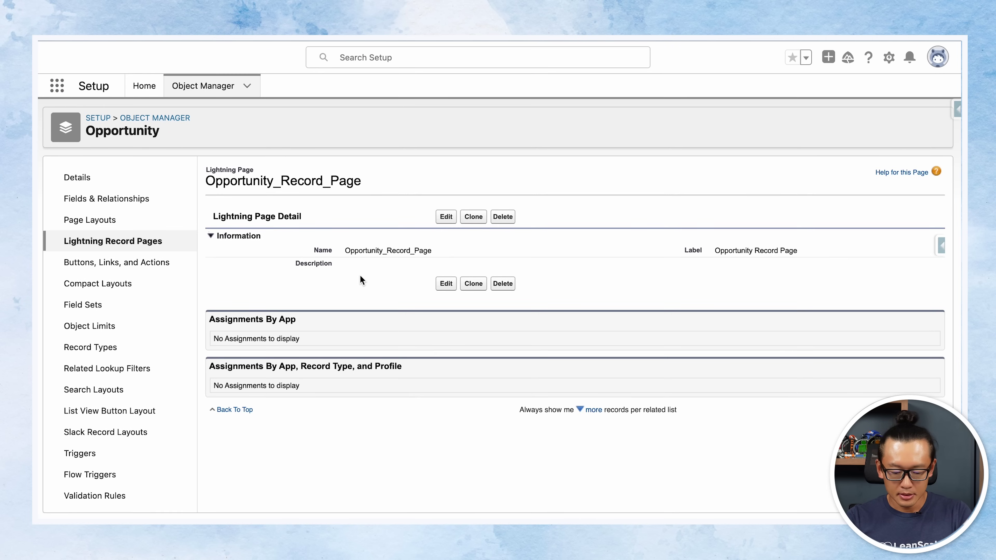
- Go to the Sales home page and open the recent opportunity Testing25-
key("super+shift+space")
type("home")
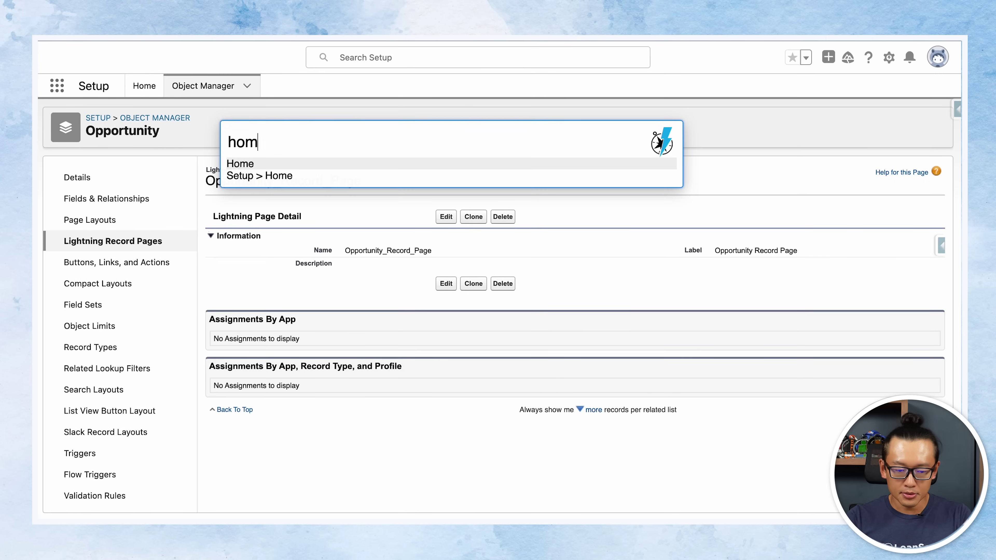
key("Down")
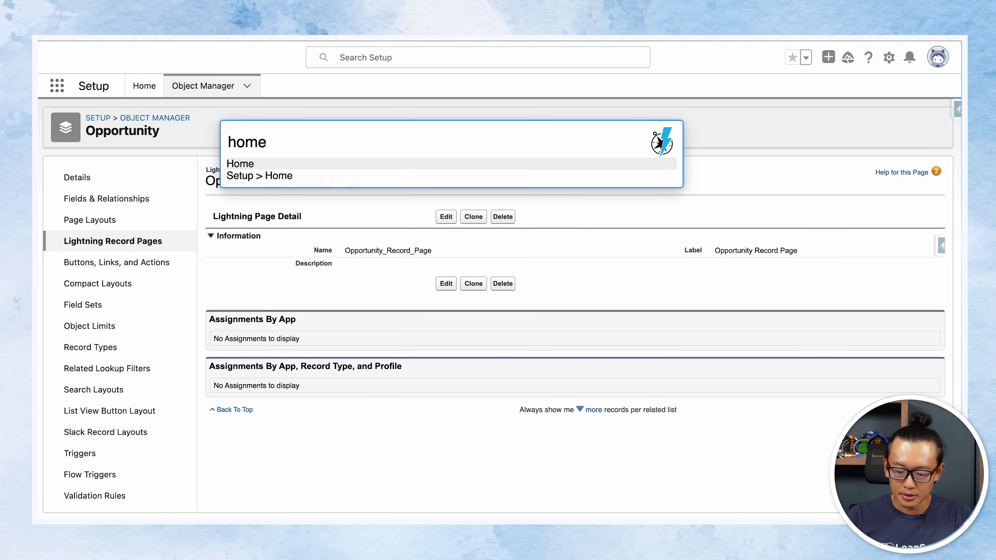
key("Return")
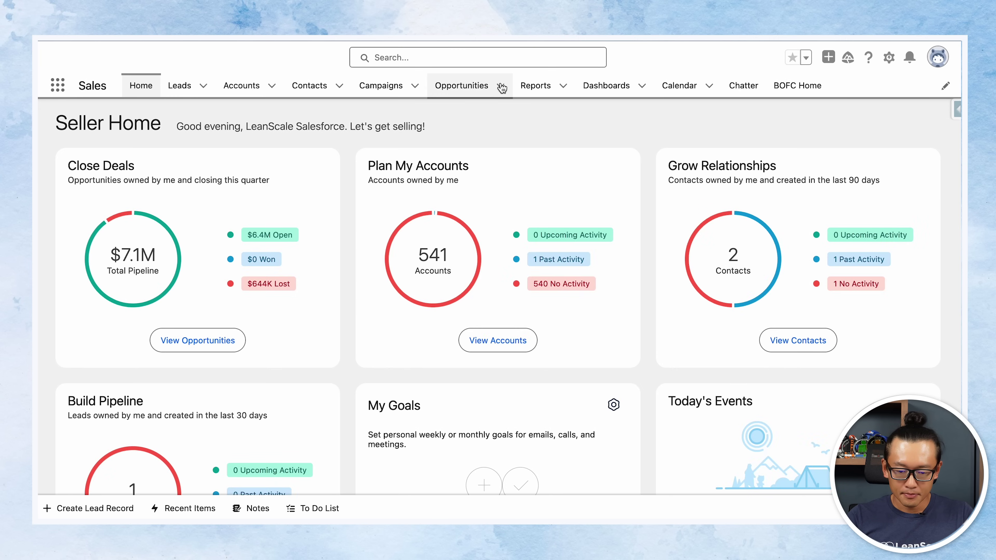
left_click(501, 86)
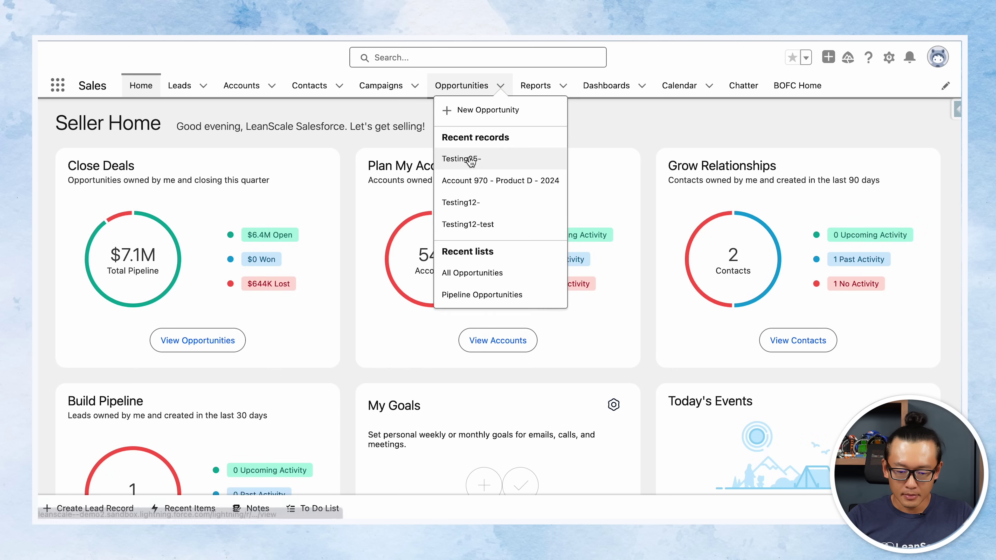
left_click(469, 159)
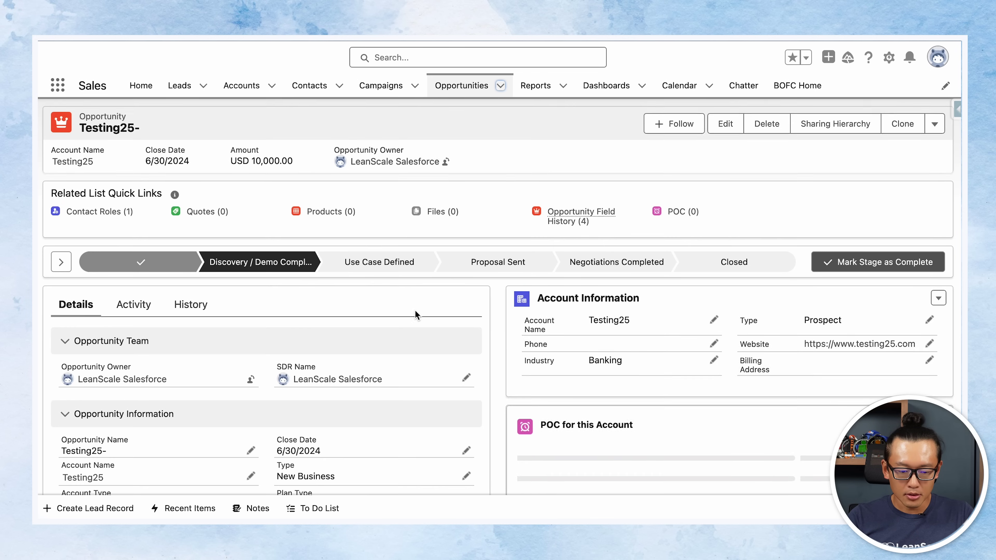
- Set the opportunity's Sales Manager Notes to "Test" and save the record
scroll(415, 311, "down", 6)
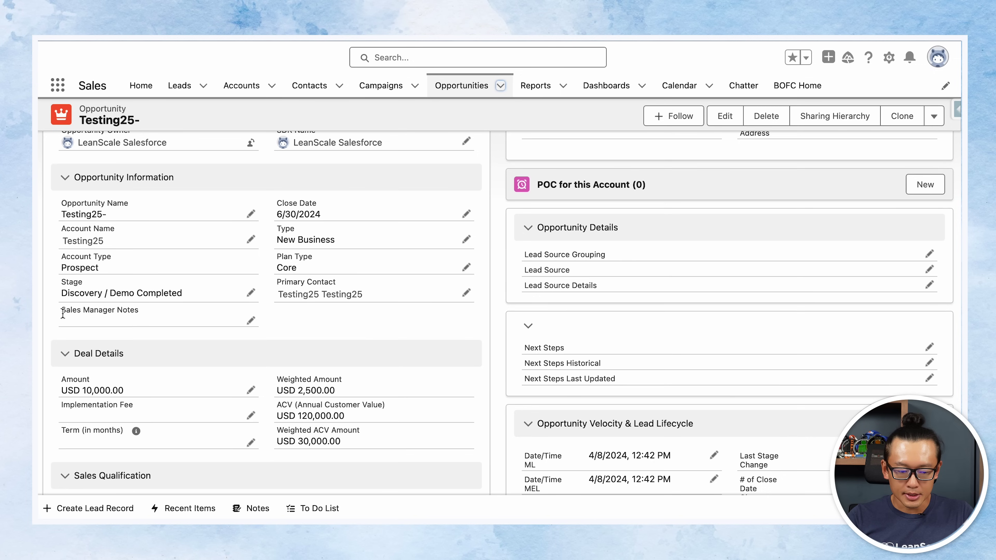
left_click(251, 322)
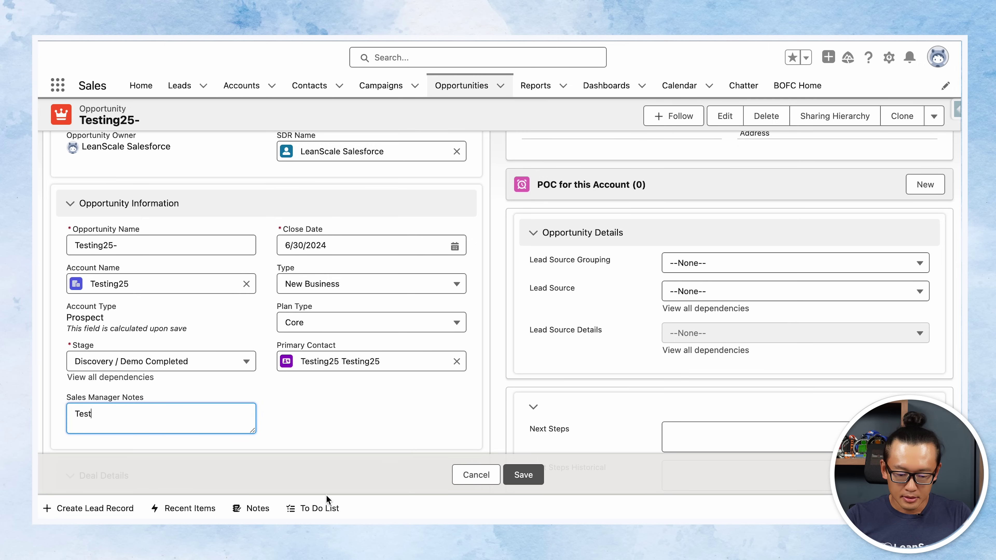
left_click(509, 480)
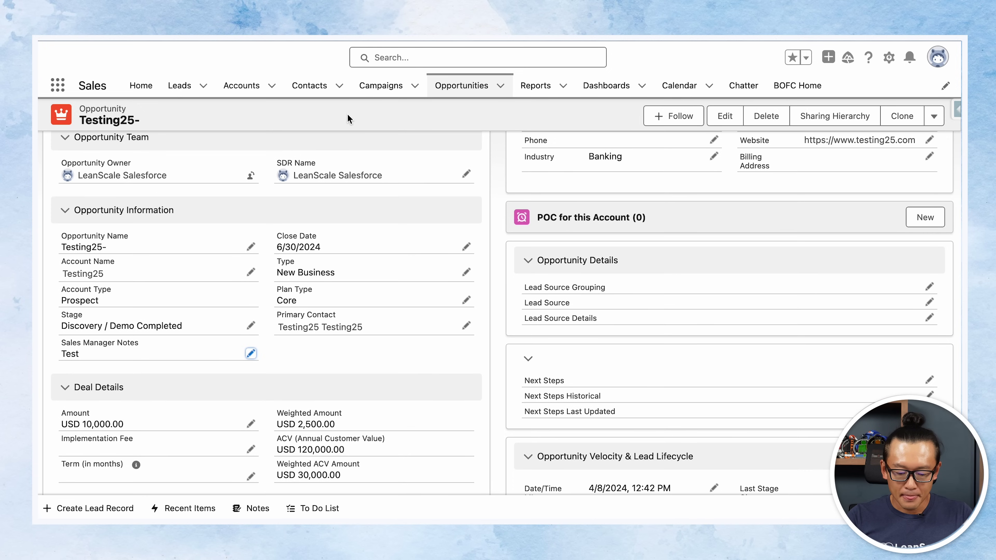
- Go to the Users list and log in as the active user with the Sales Manager profile
key("super+shift+space")
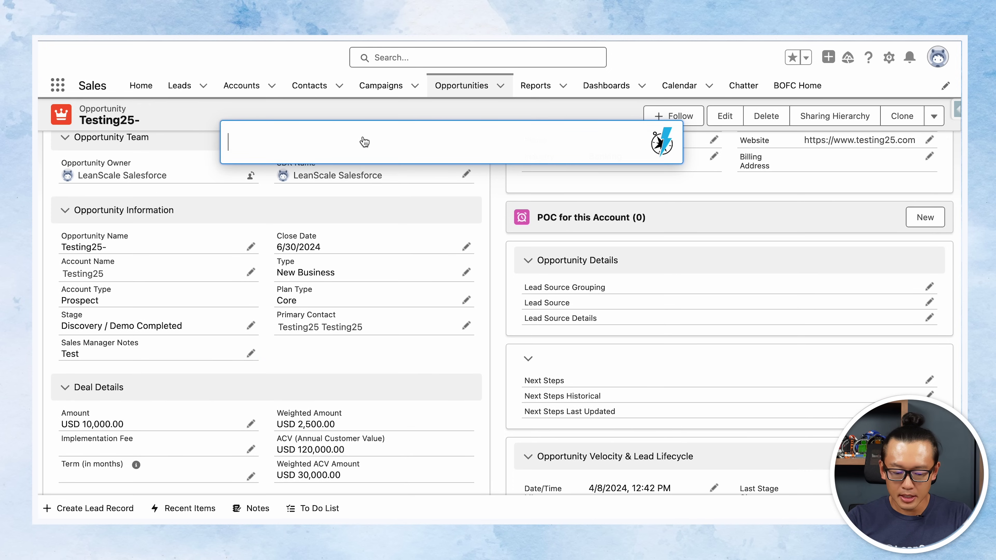
type("login as a")
key("BackSpace")
type("sal")
key("Return")
scroll(646, 359, "down", 3)
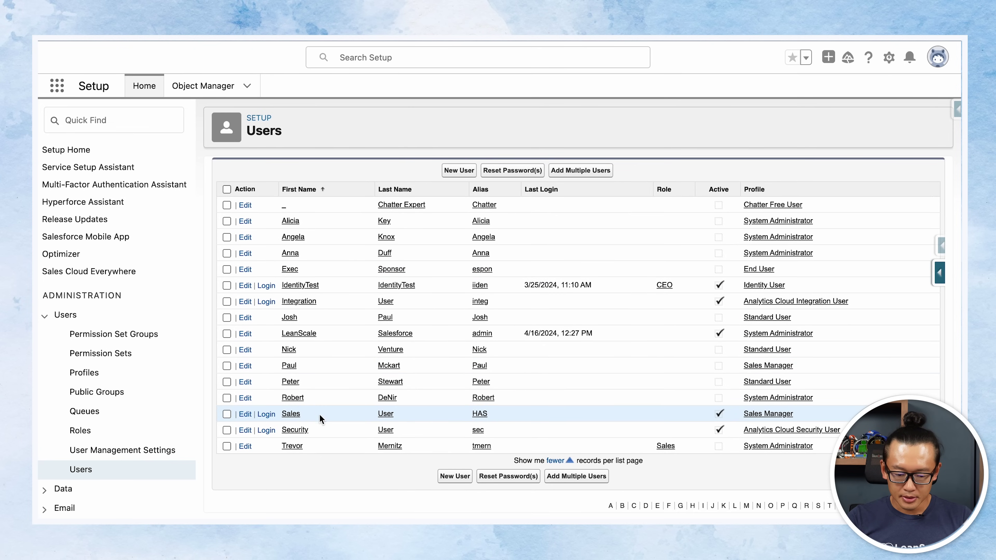
left_click(268, 415)
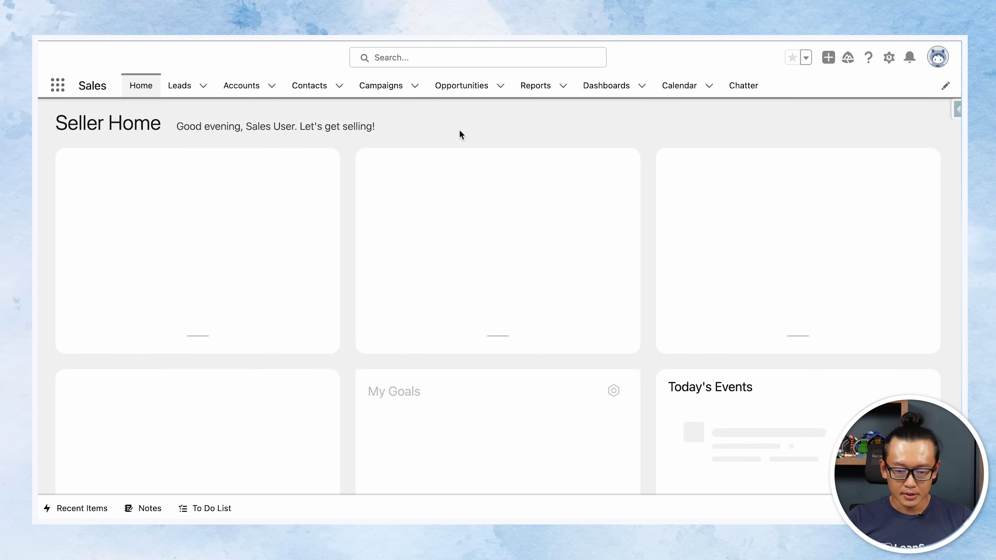
- Switch the Opportunities view to All Opportunities and open the first opportunity in the list
left_click(470, 89)
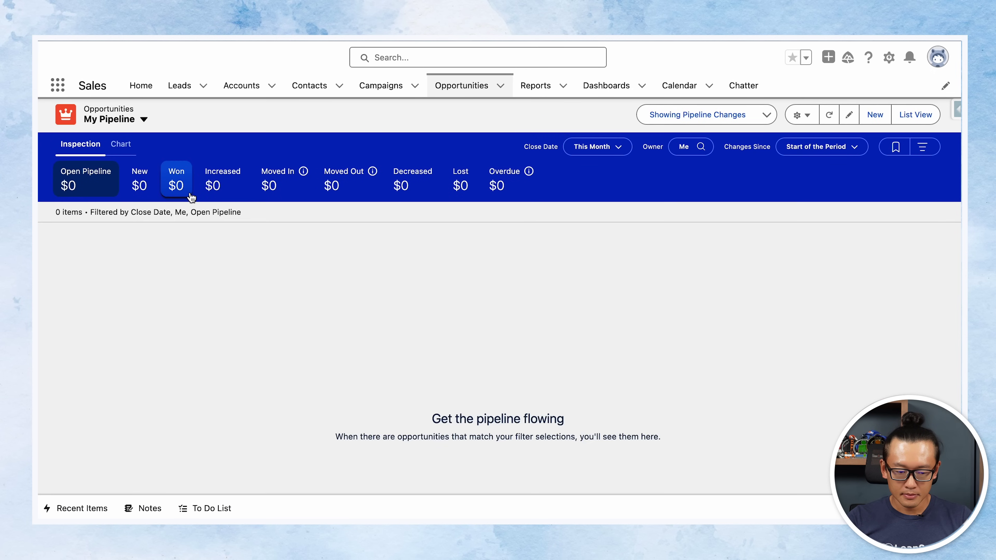
left_click(144, 120)
left_click(127, 161)
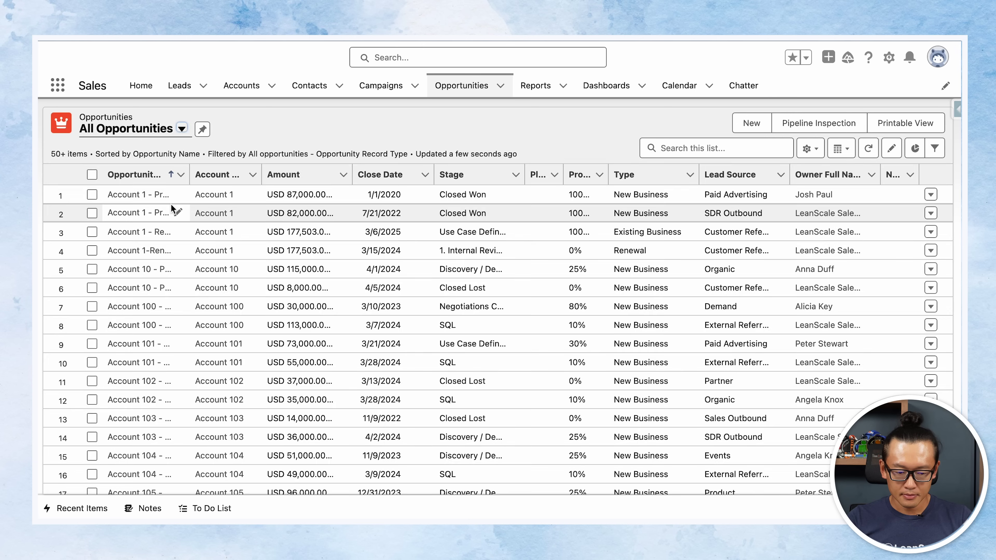
left_click(140, 195)
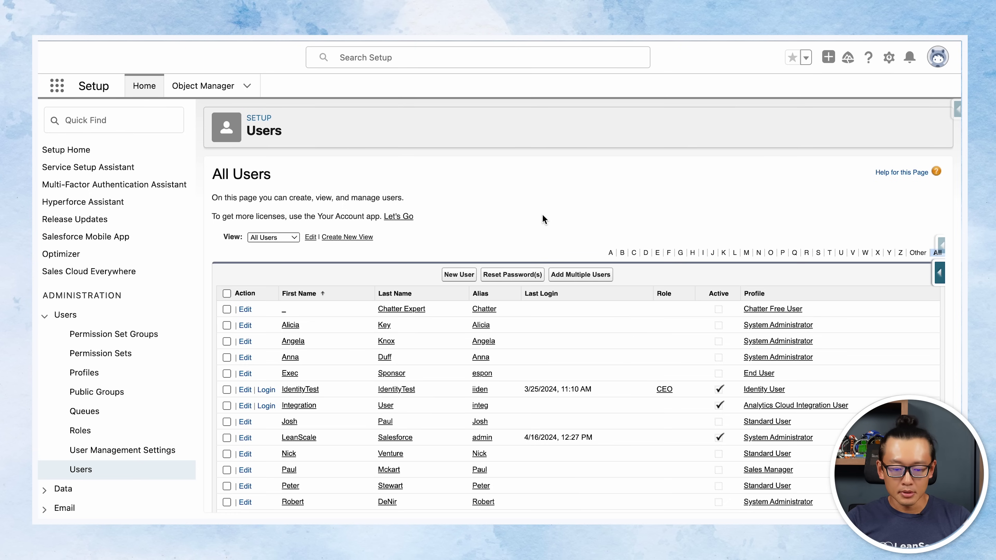
- Change the profile of the active Sales Manager user to Standard User and save the user record
scroll(542, 214, "down", 3)
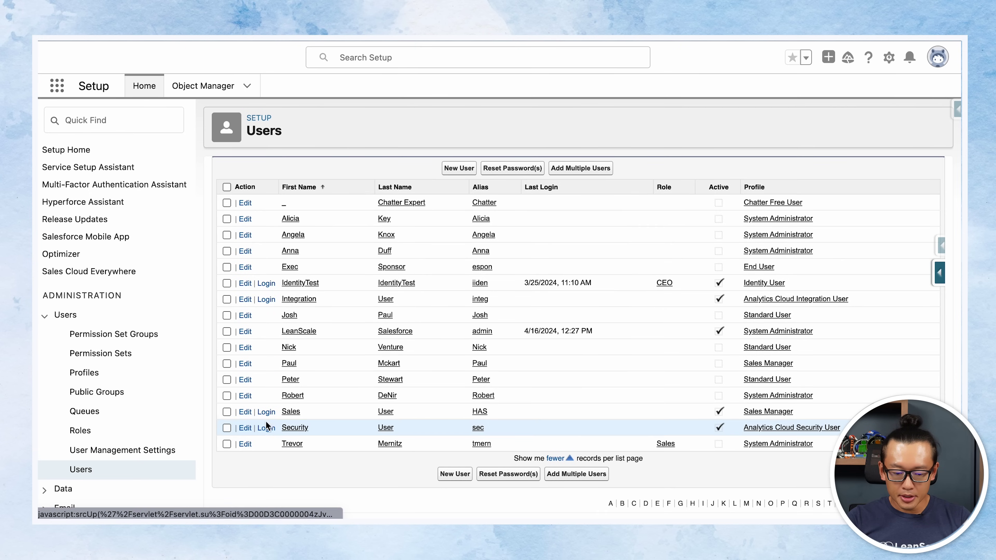
left_click(246, 413)
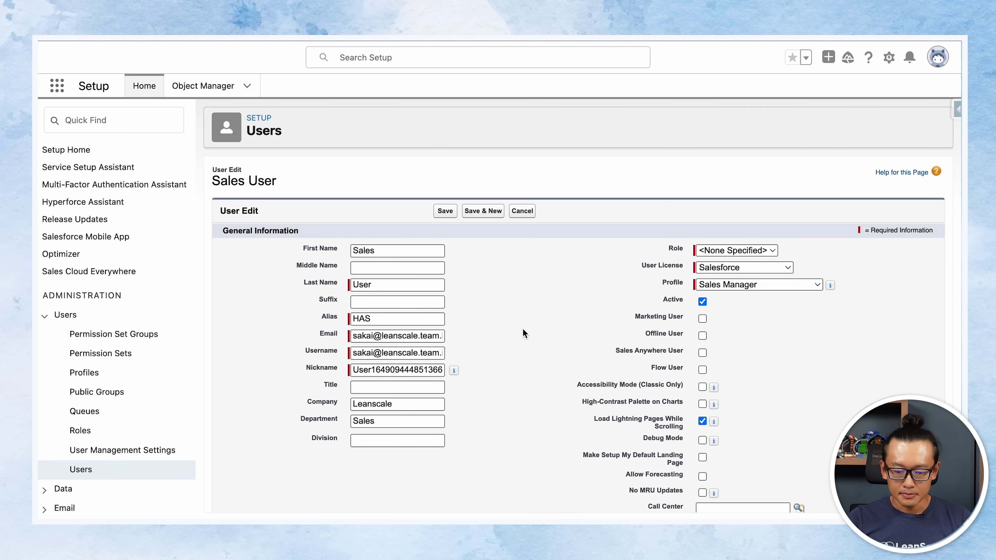
left_click(802, 199)
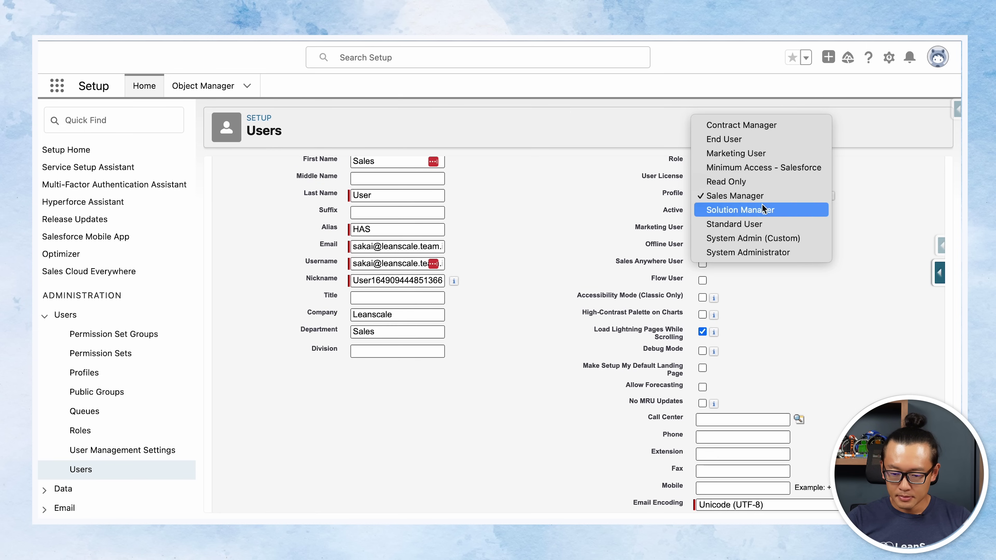
left_click(734, 224)
scroll(566, 244, "up", 3)
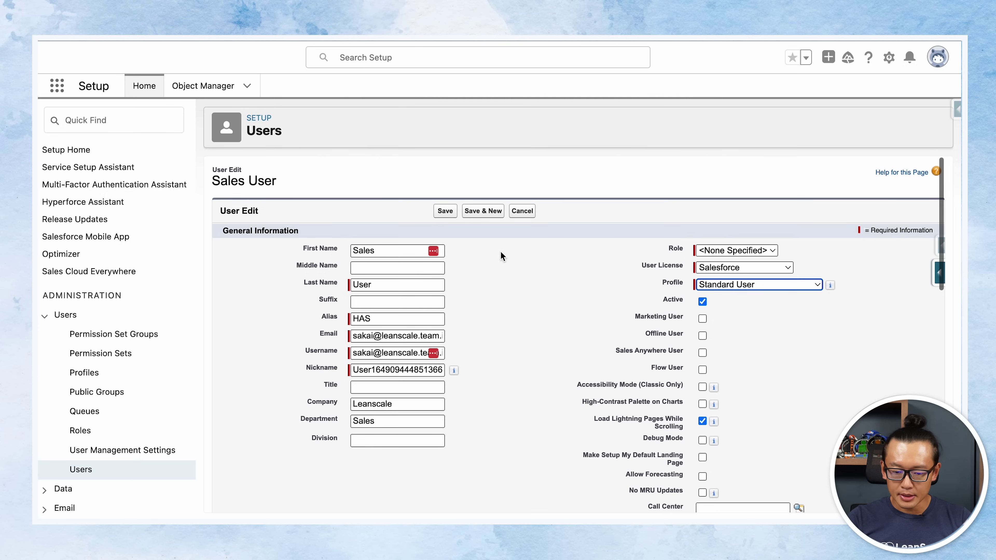
left_click(447, 212)
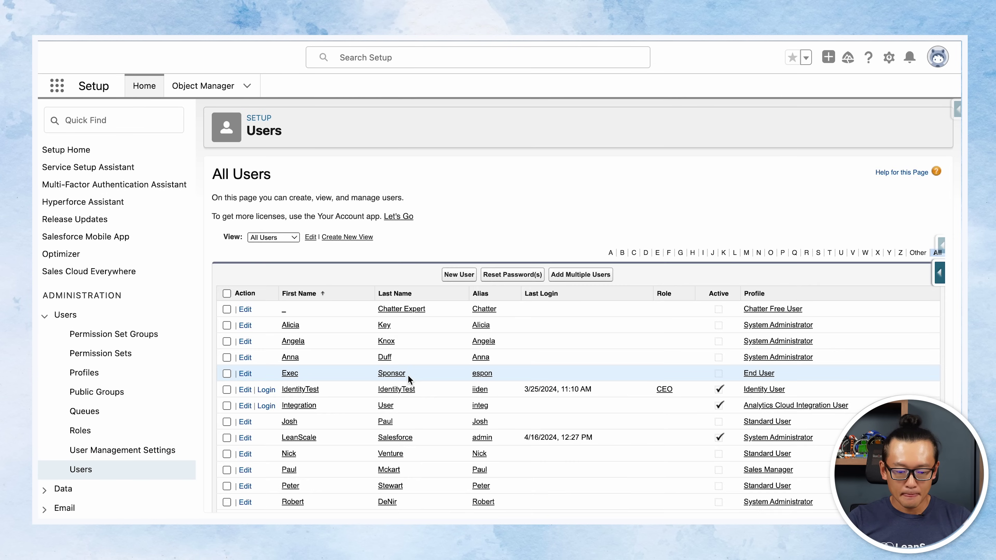
- Log in as the active user with the Standard User profile and go to Opportunities
scroll(408, 376, "down", 3)
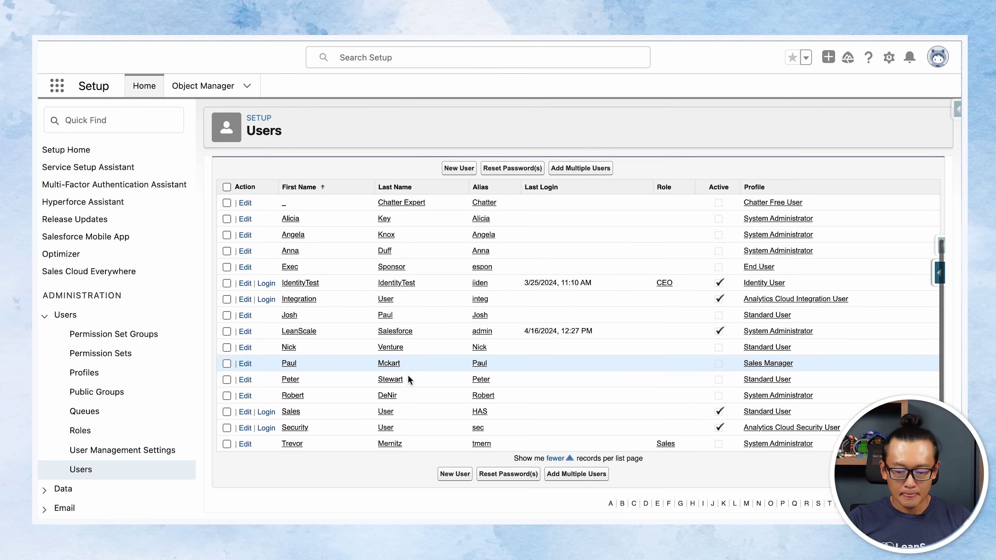
left_click(266, 412)
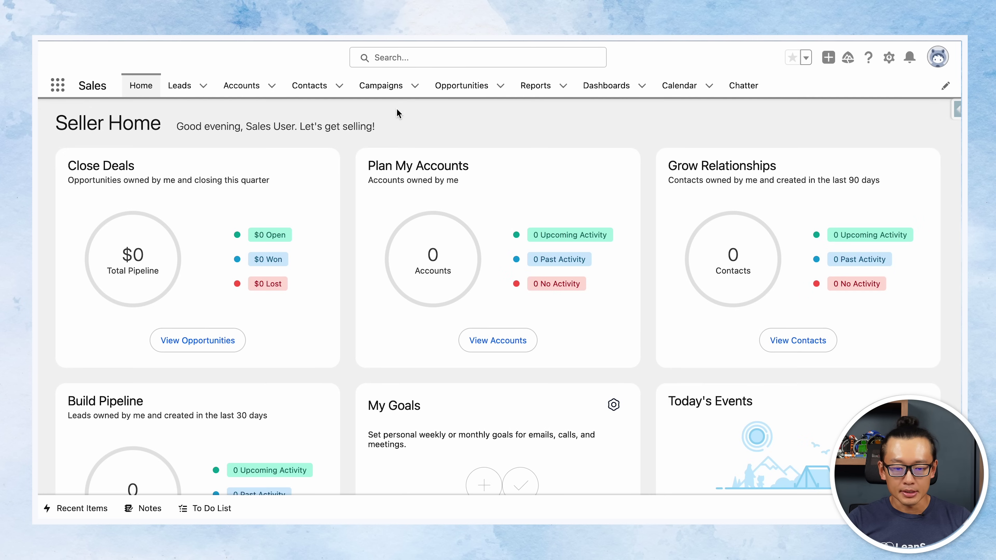
left_click(461, 86)
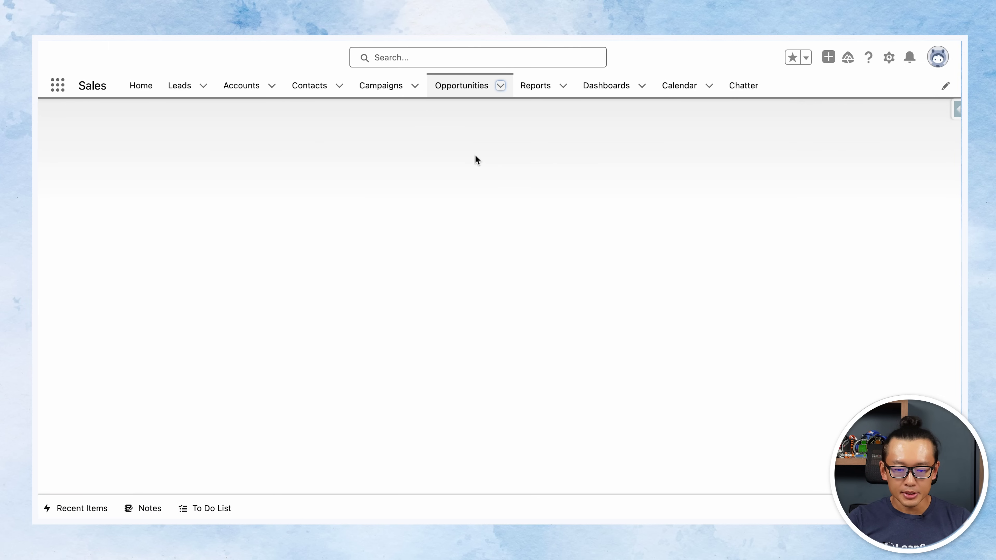
- Open the opportunity Account 1 - Product C - 2020 and check its detail sections for the Sales Manager Notes field
scroll(475, 159, "down", 5)
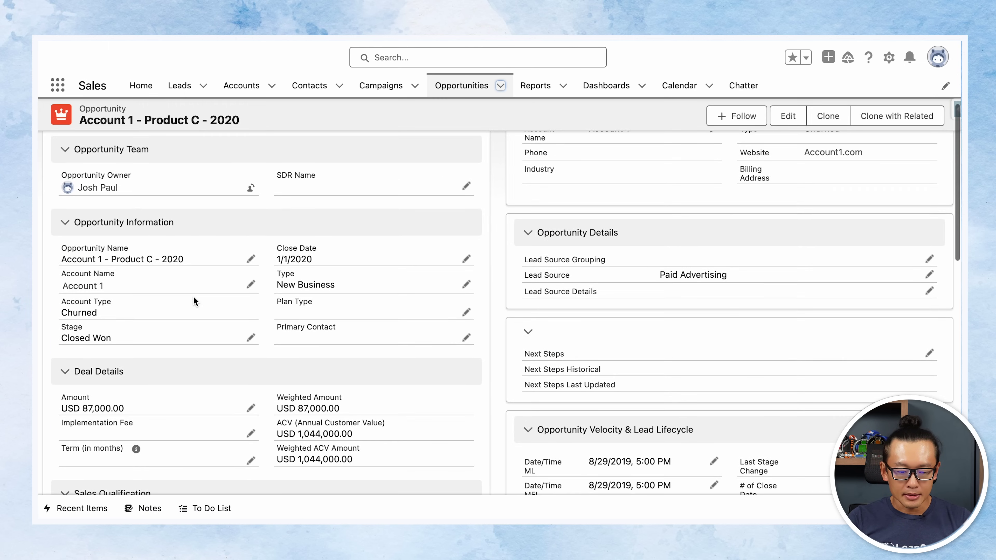
scroll(200, 367, "down", 3)
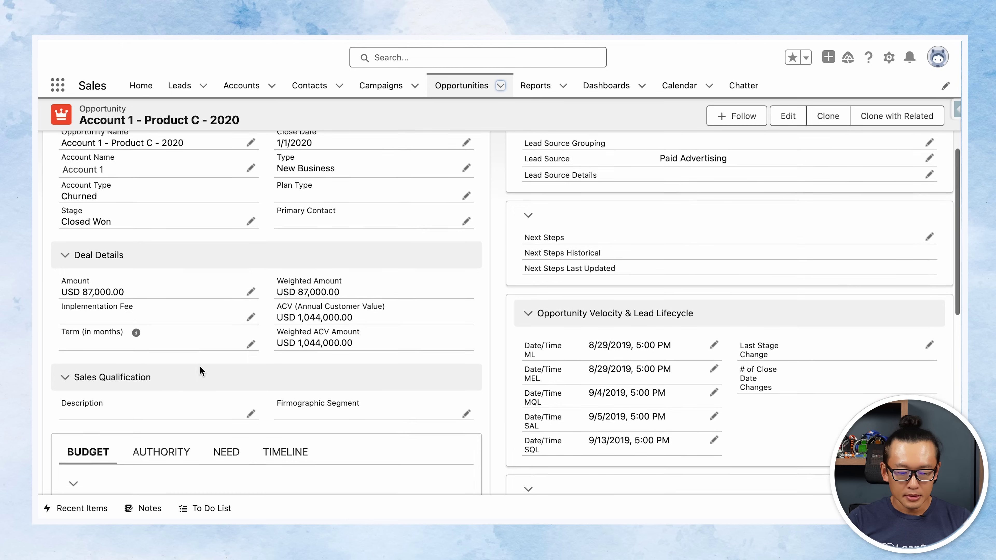
scroll(200, 367, "up", 2)
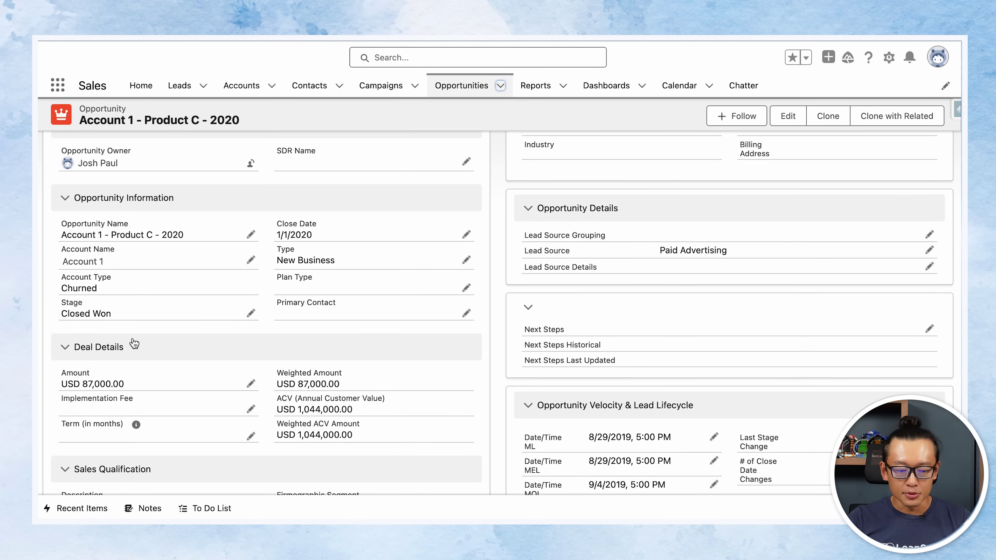